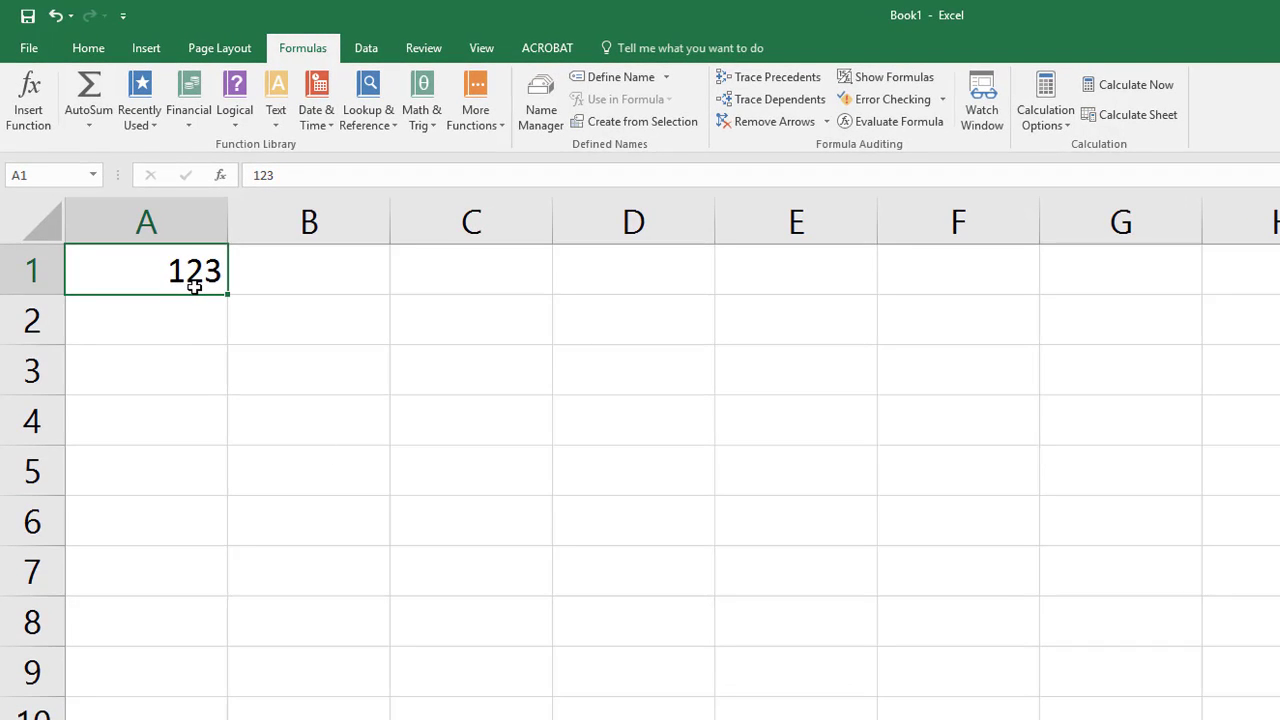
Enter the formula =A1 in cell B1
{"action": "left_click", "coordinate": [311, 265]}
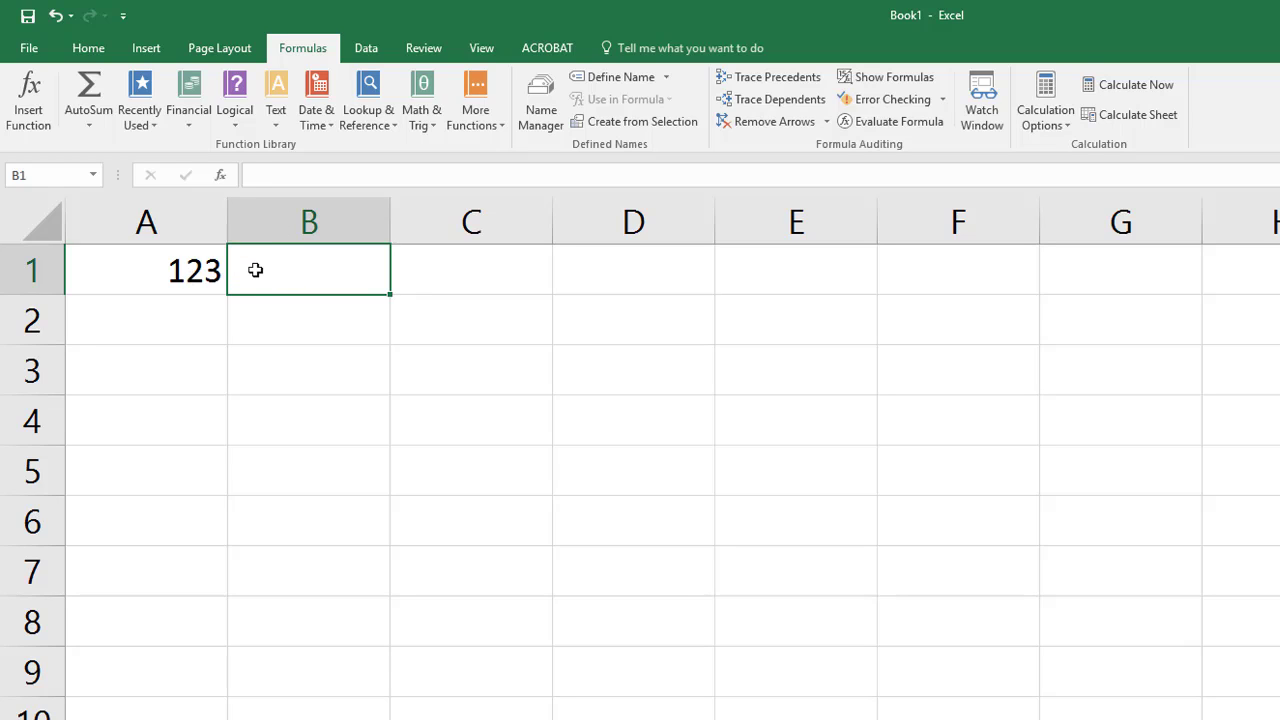
{"action": "type", "text": "="}
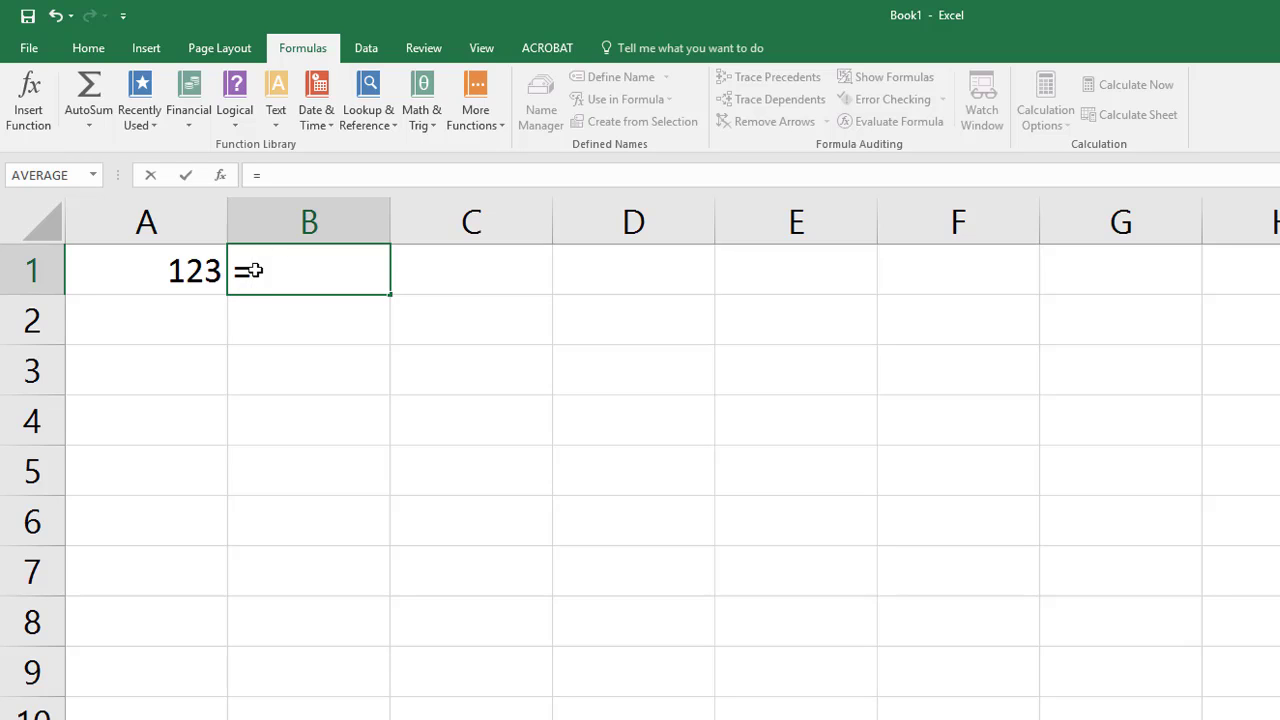
{"action": "type", "text": "A1"}
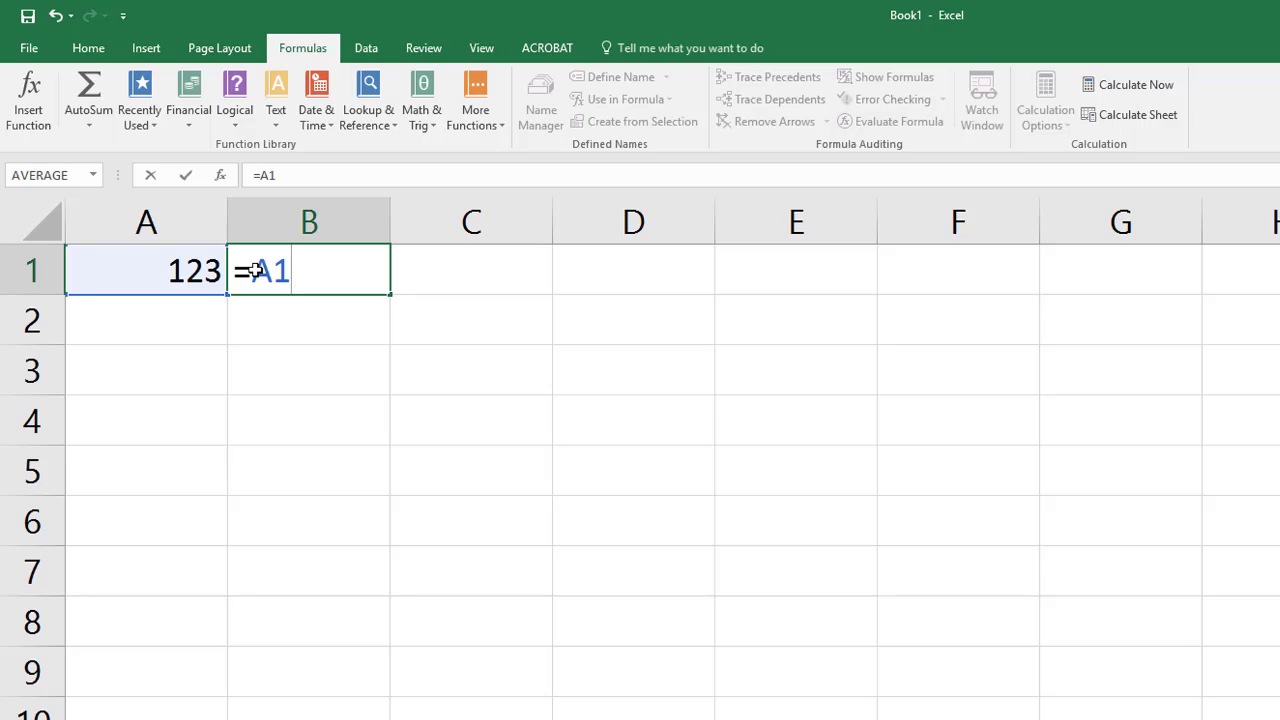
{"action": "left_click", "coordinate": [187, 177]}
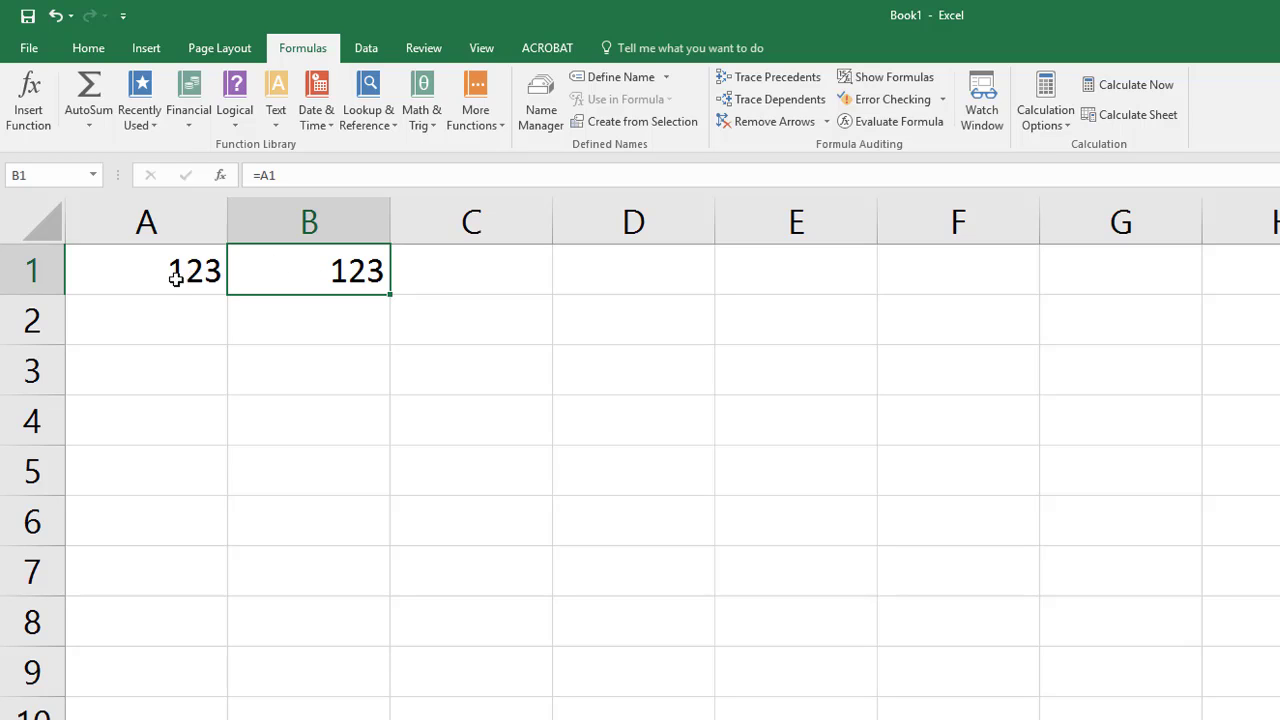
Change the value in cell A1 to 125
{"action": "left_click", "coordinate": [217, 275]}
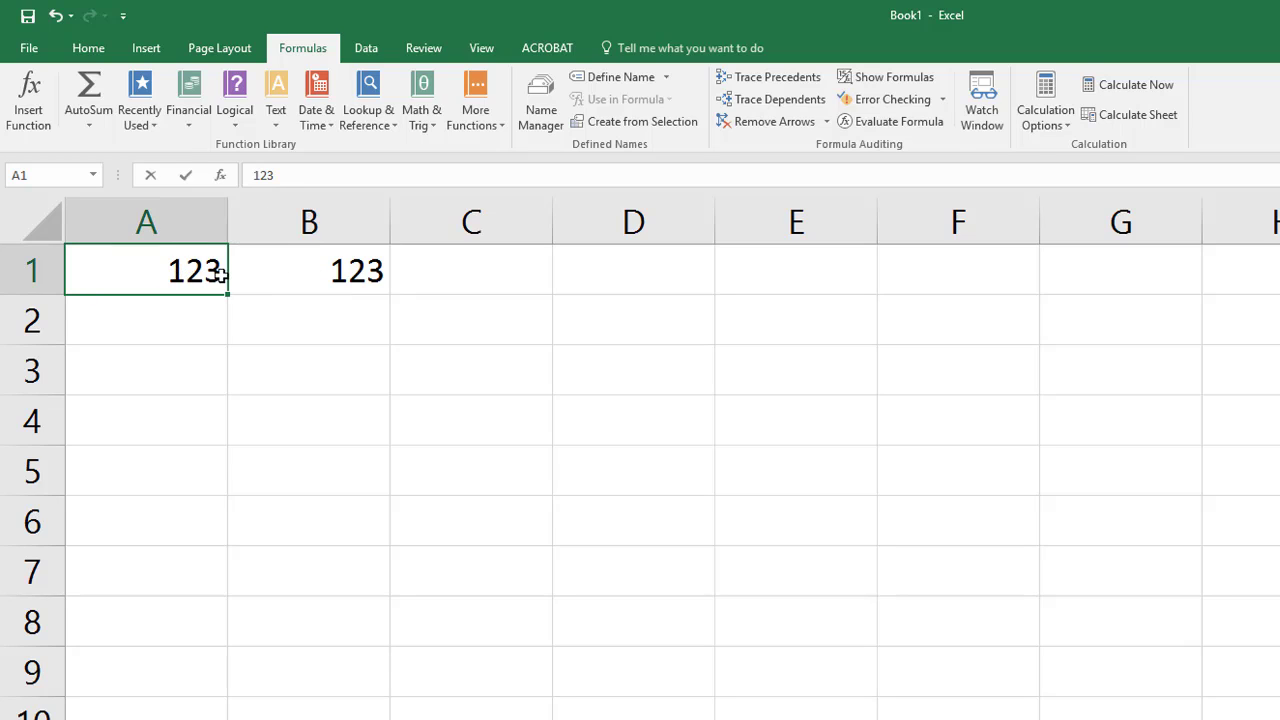
{"action": "double_click", "coordinate": [220, 275]}
{"action": "key", "text": "BackSpace"}
{"action": "type", "text": "5"}
{"action": "key", "text": "Return"}
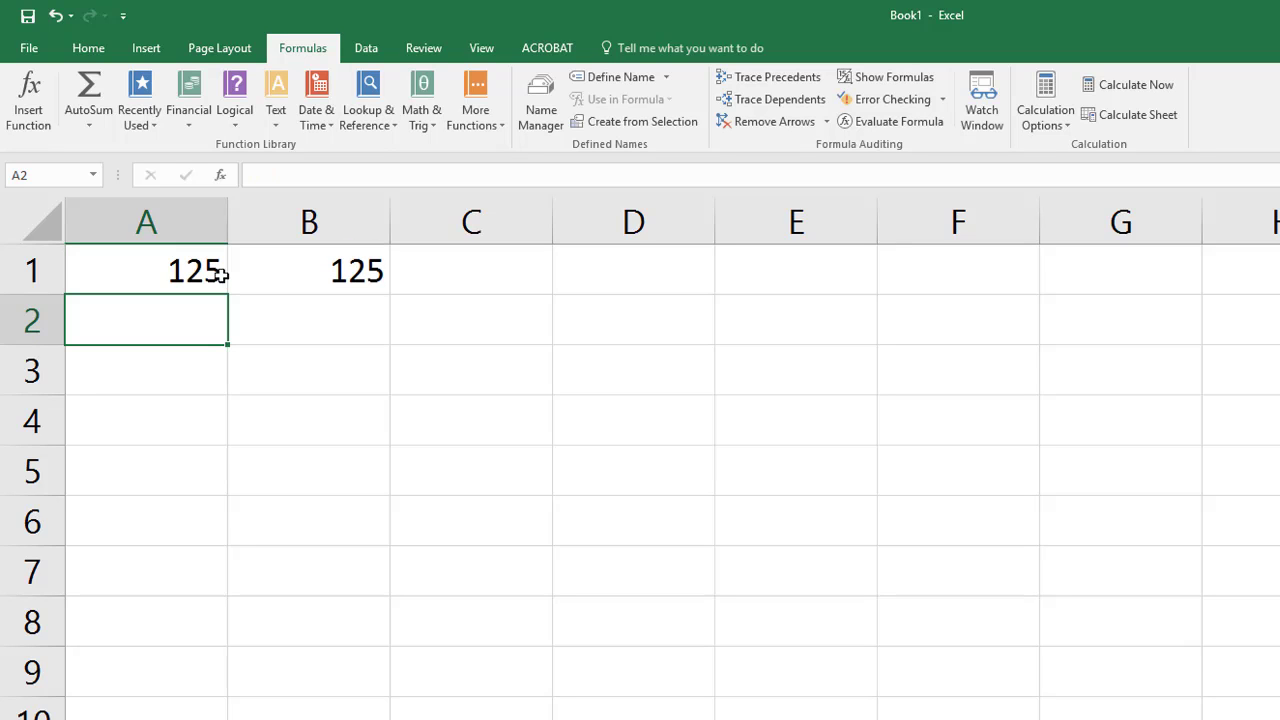
Fill the formula in B1 down through cell B4
{"action": "left_click", "coordinate": [320, 275]}
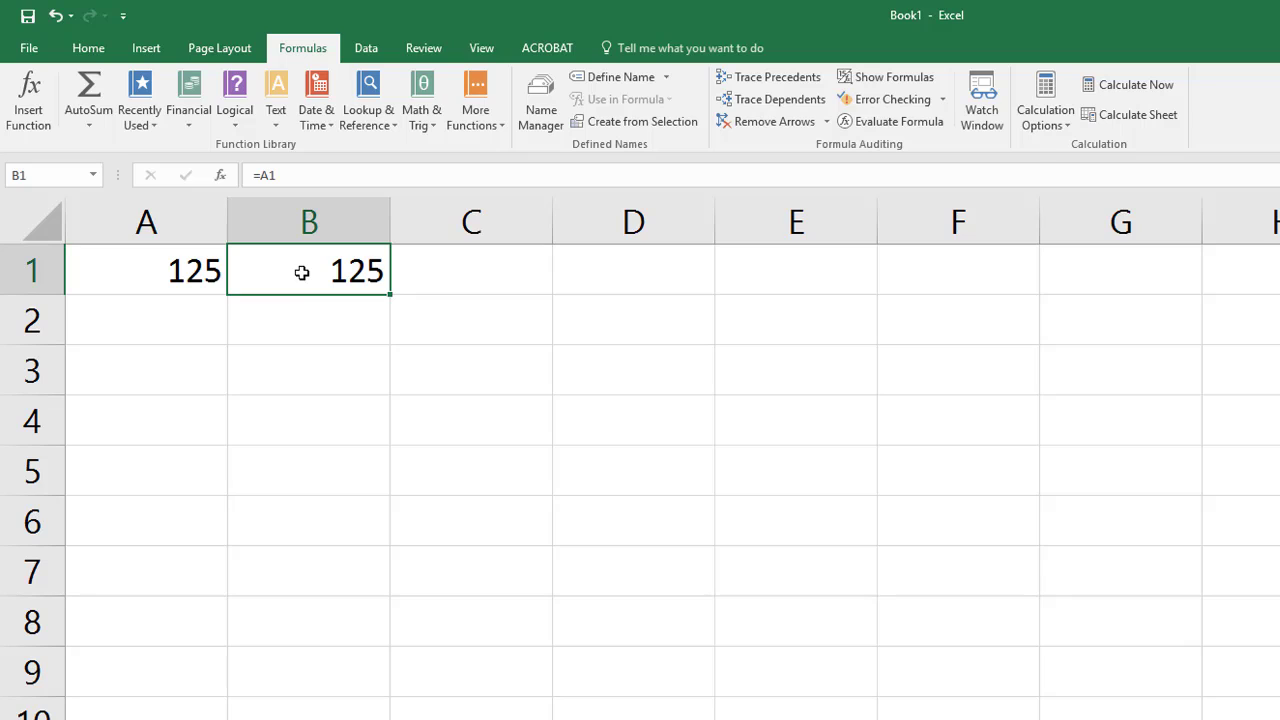
{"action": "left_click", "coordinate": [178, 272]}
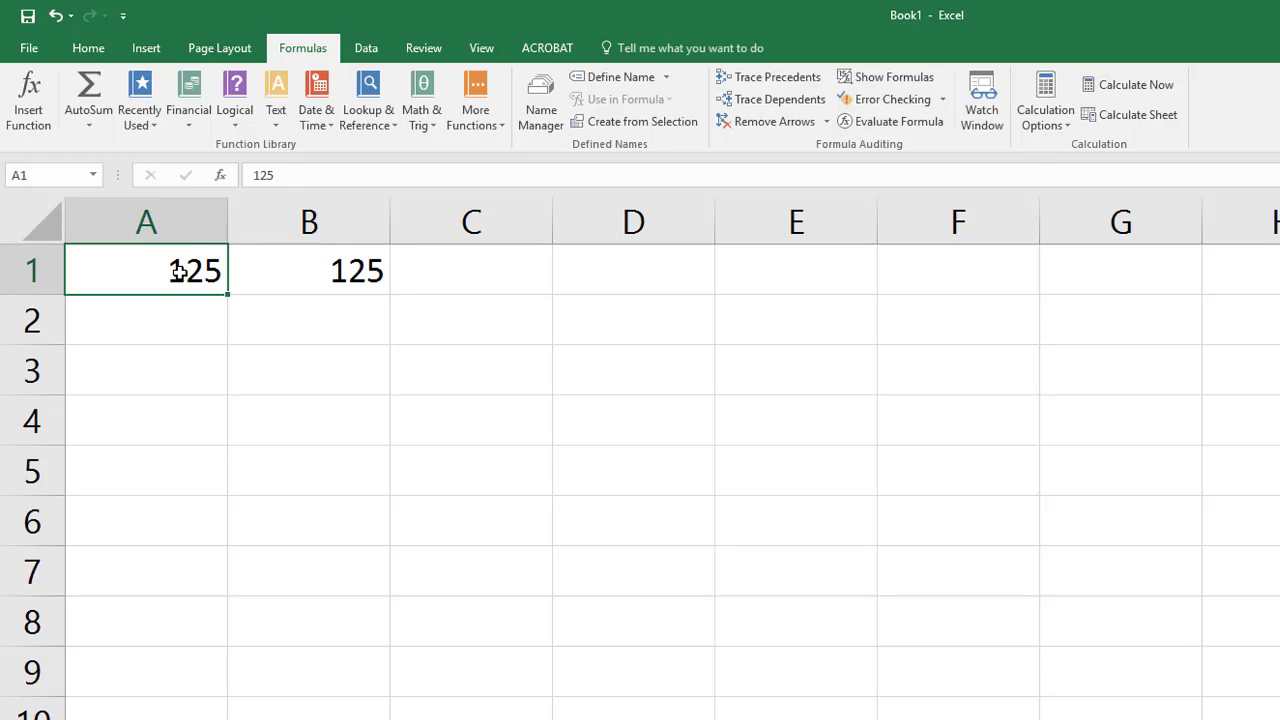
{"action": "left_click", "coordinate": [278, 276]}
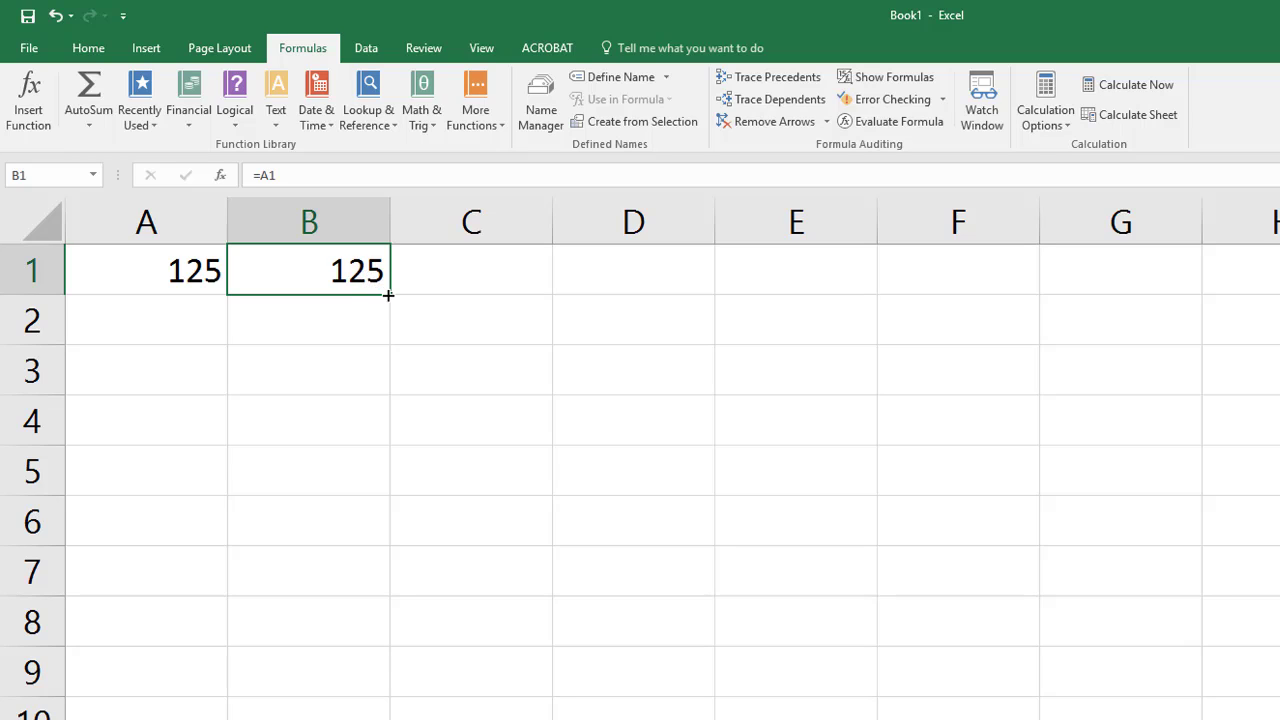
{"action": "left_click_drag", "start_coordinate": [388, 300], "coordinate": [384, 440]}
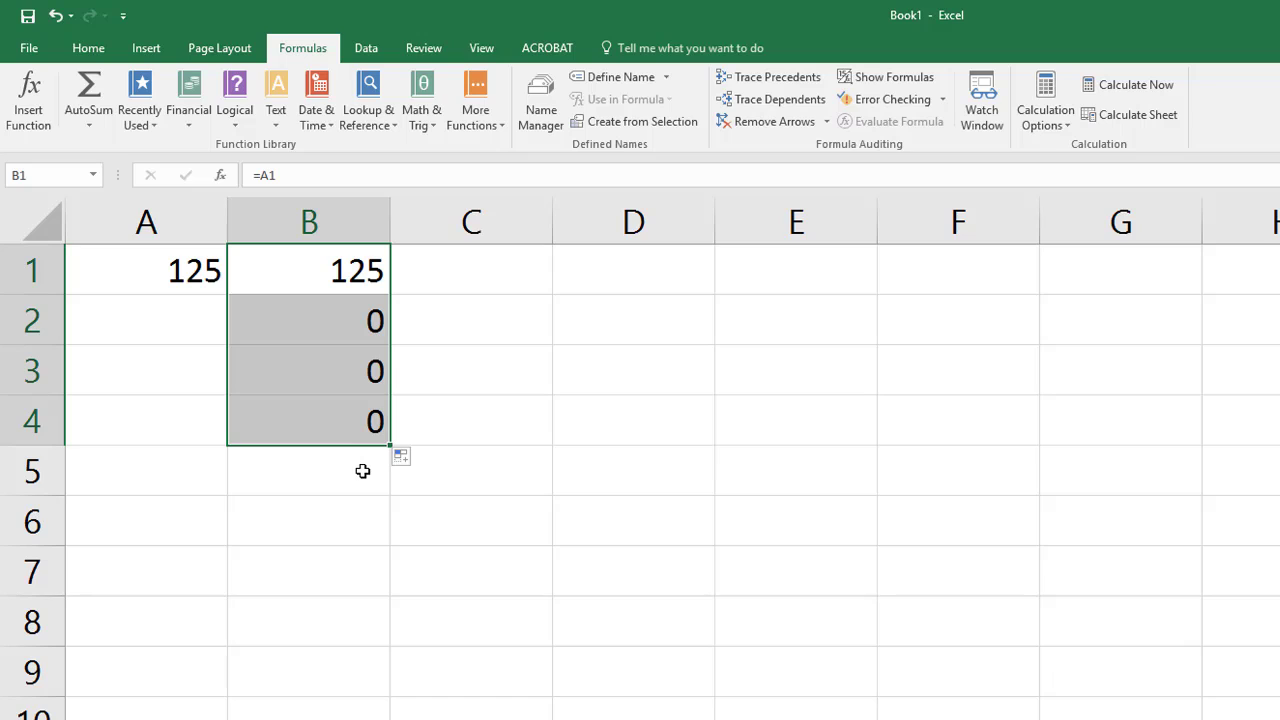
Temporarily display the sheet's formulas to examine the cell references filled down in B1 through B4
{"action": "left_click", "coordinate": [326, 328]}
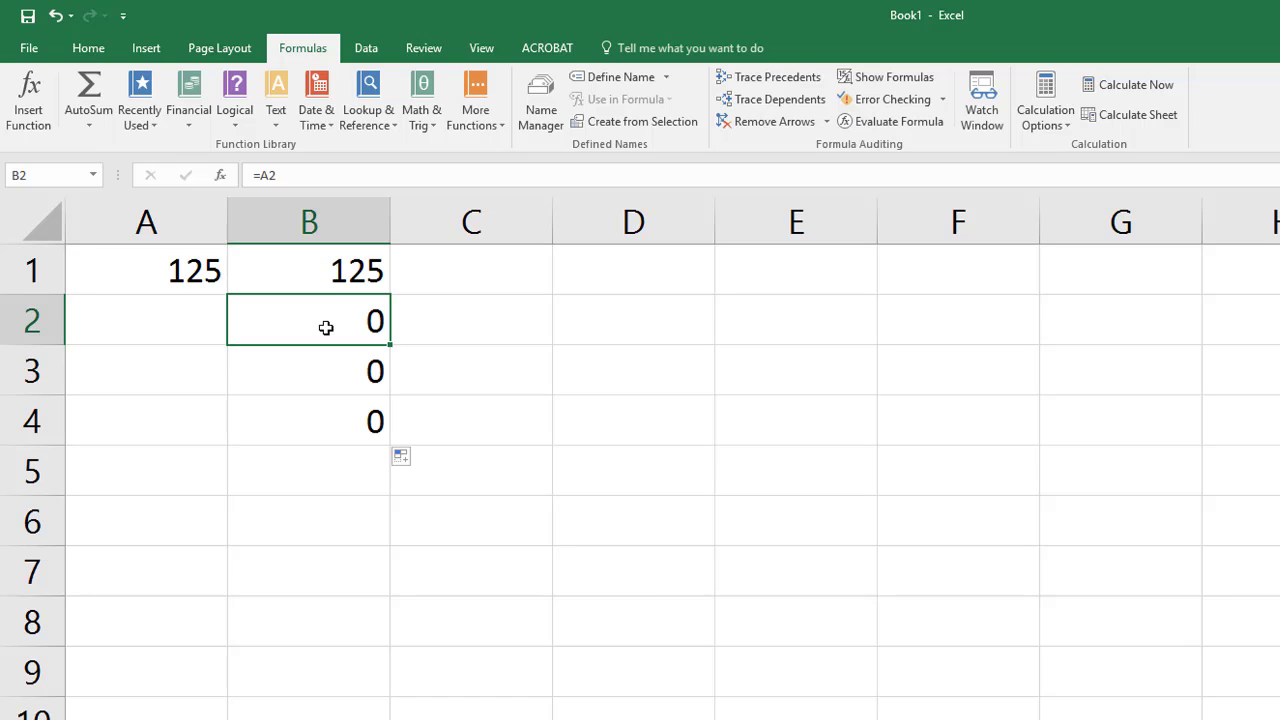
{"action": "left_click", "coordinate": [189, 271]}
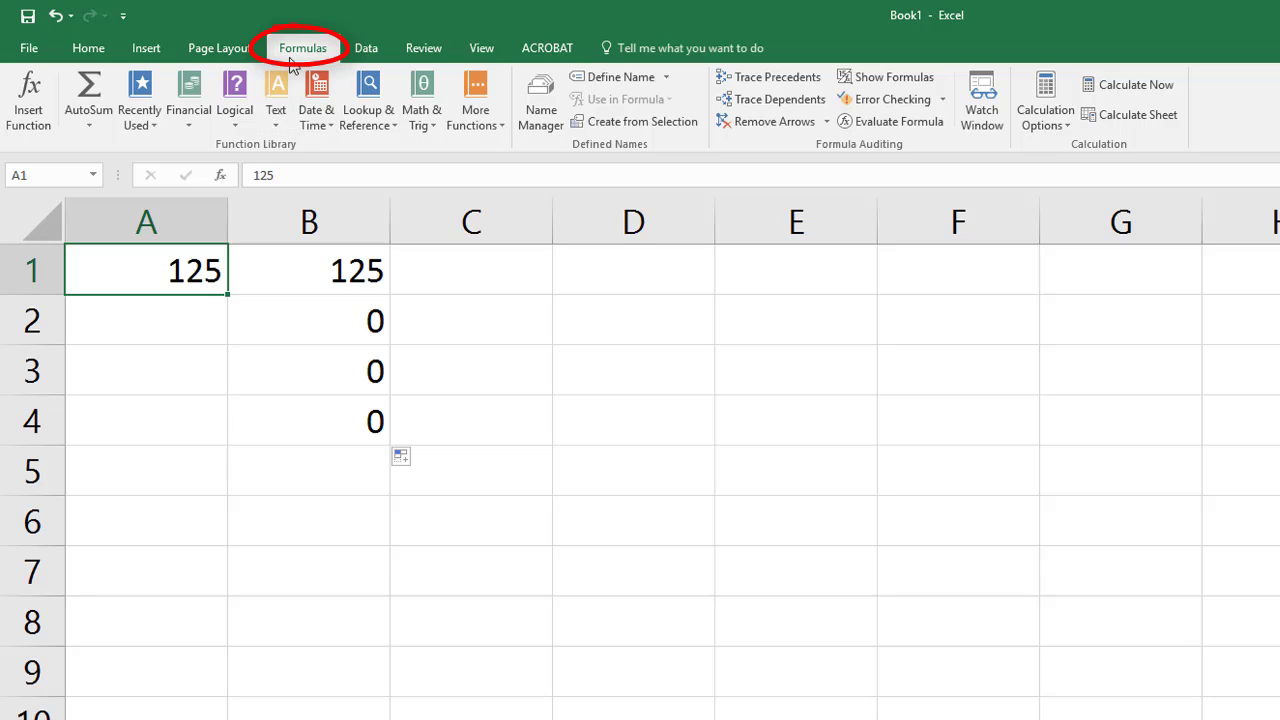
{"action": "left_click", "coordinate": [893, 78]}
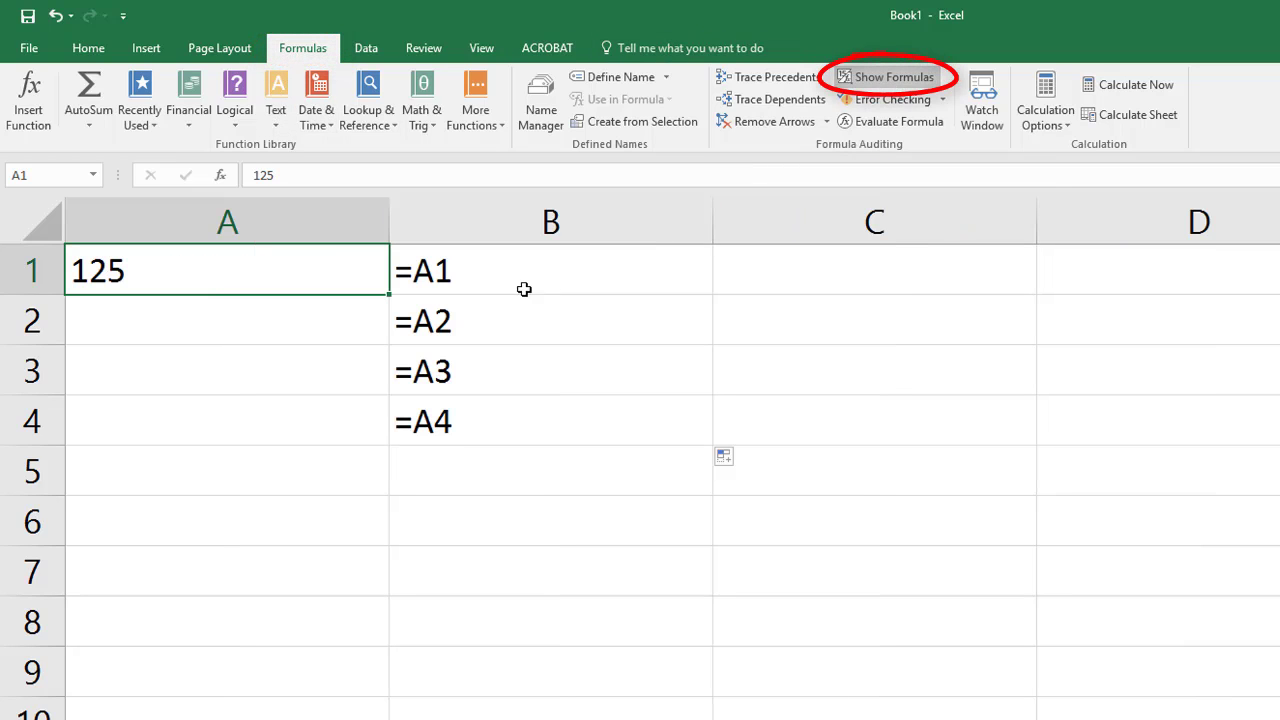
{"action": "left_click", "coordinate": [515, 281]}
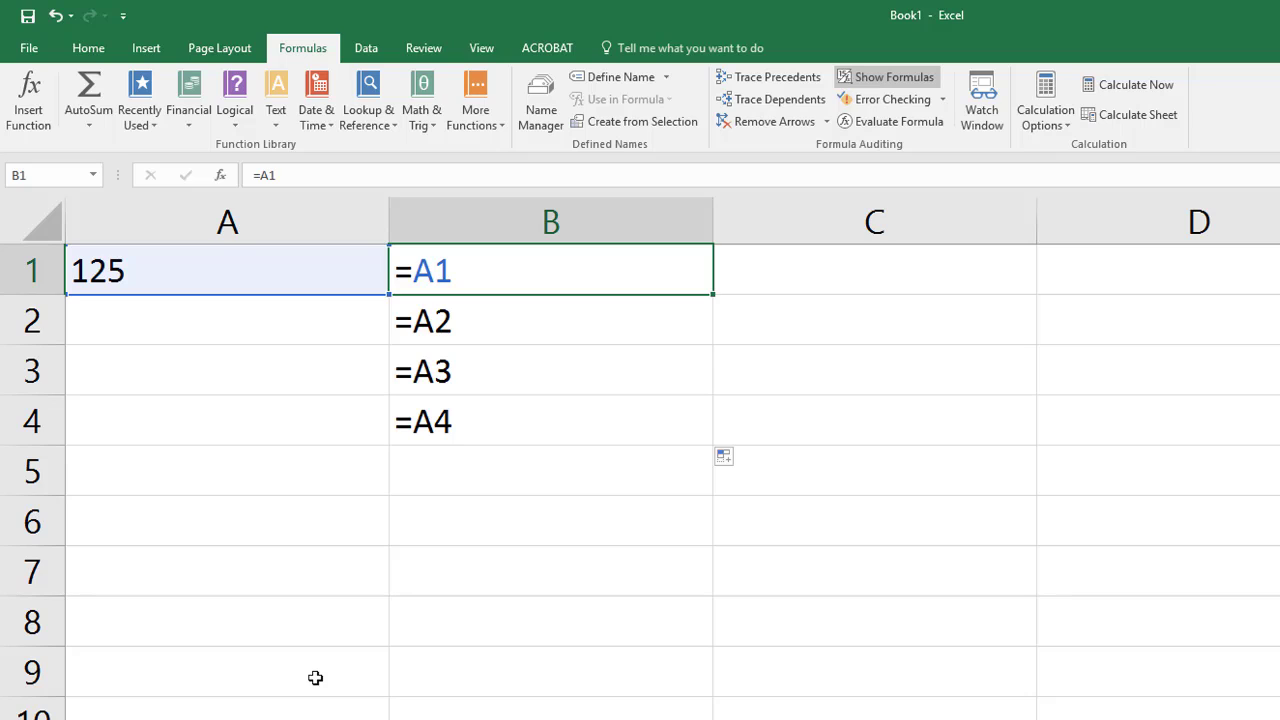
{"action": "key", "text": "Down"}
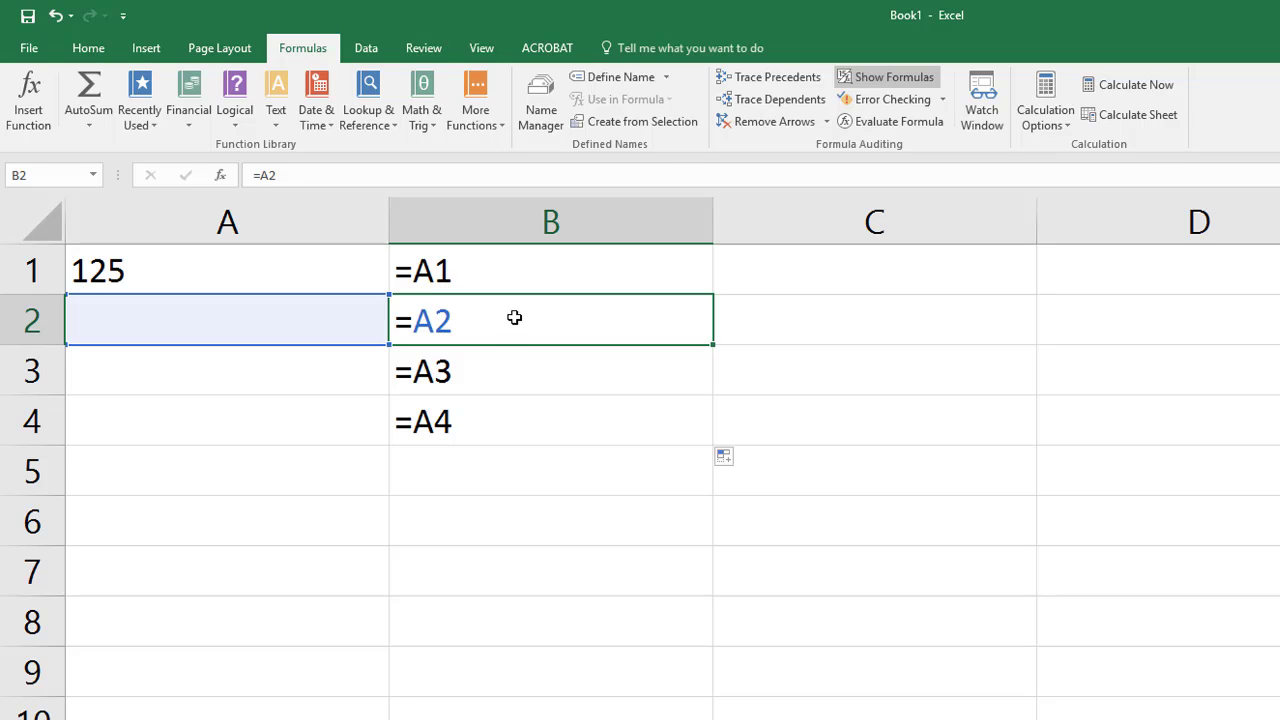
{"action": "key", "text": "Down"}
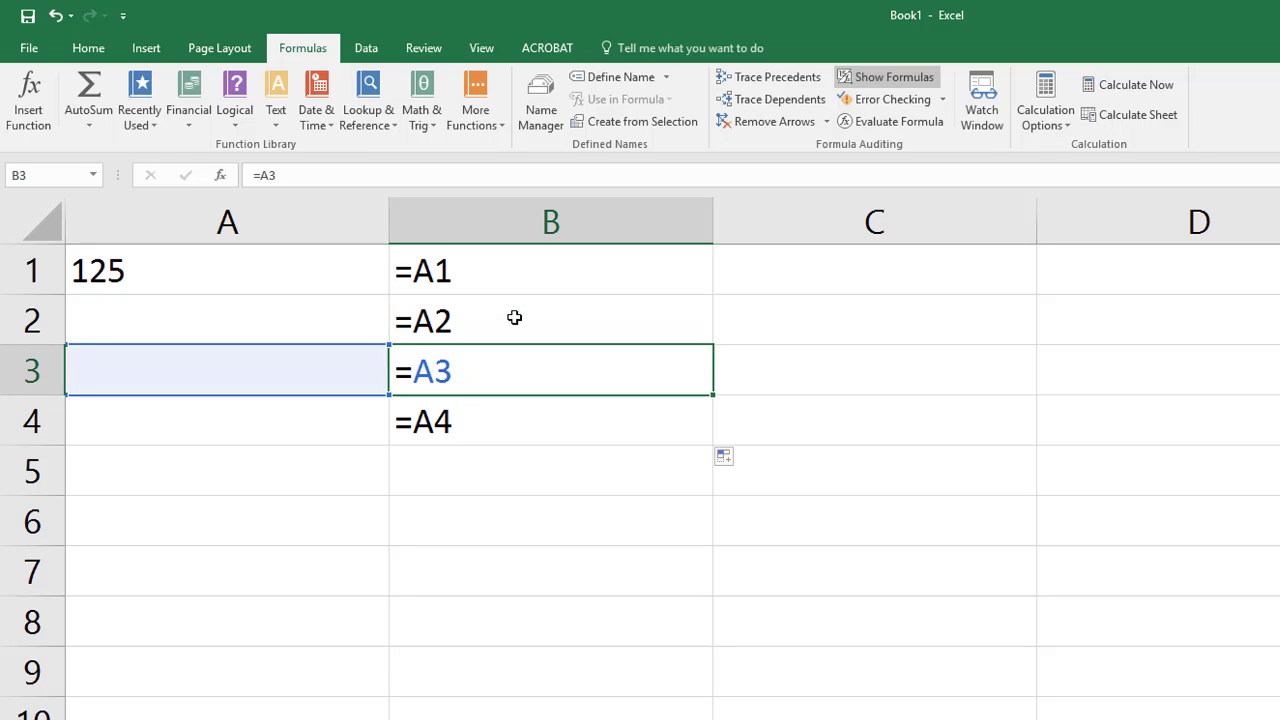
{"action": "key", "text": "Down"}
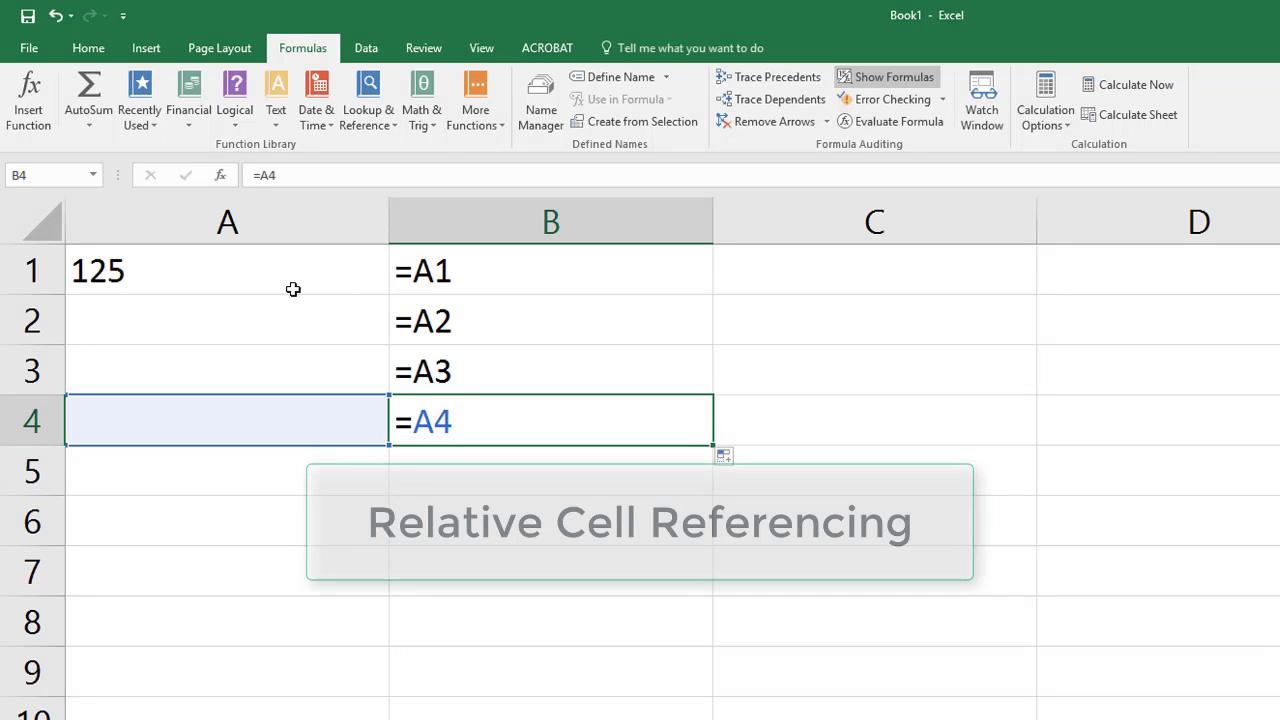
{"action": "key", "text": "Up"}
{"action": "key", "text": "Up"}
{"action": "key", "text": "Up"}
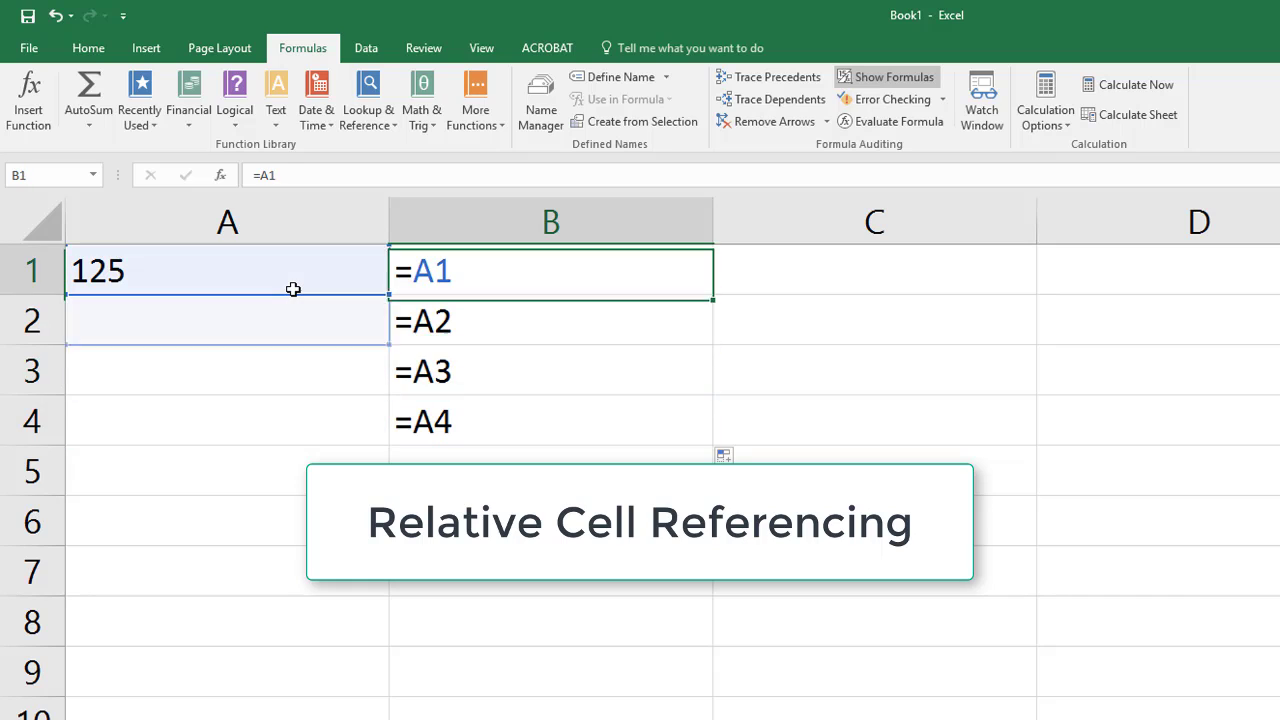
{"action": "key", "text": "Down"}
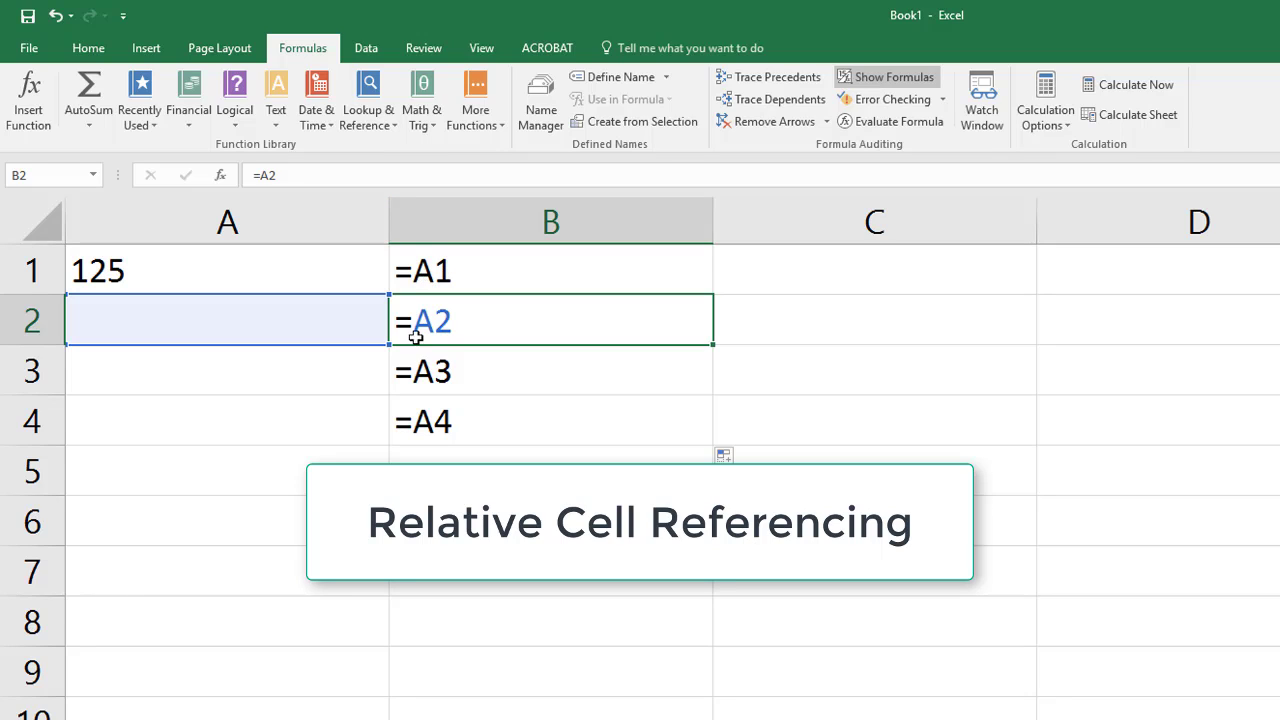
{"action": "left_click", "coordinate": [469, 362]}
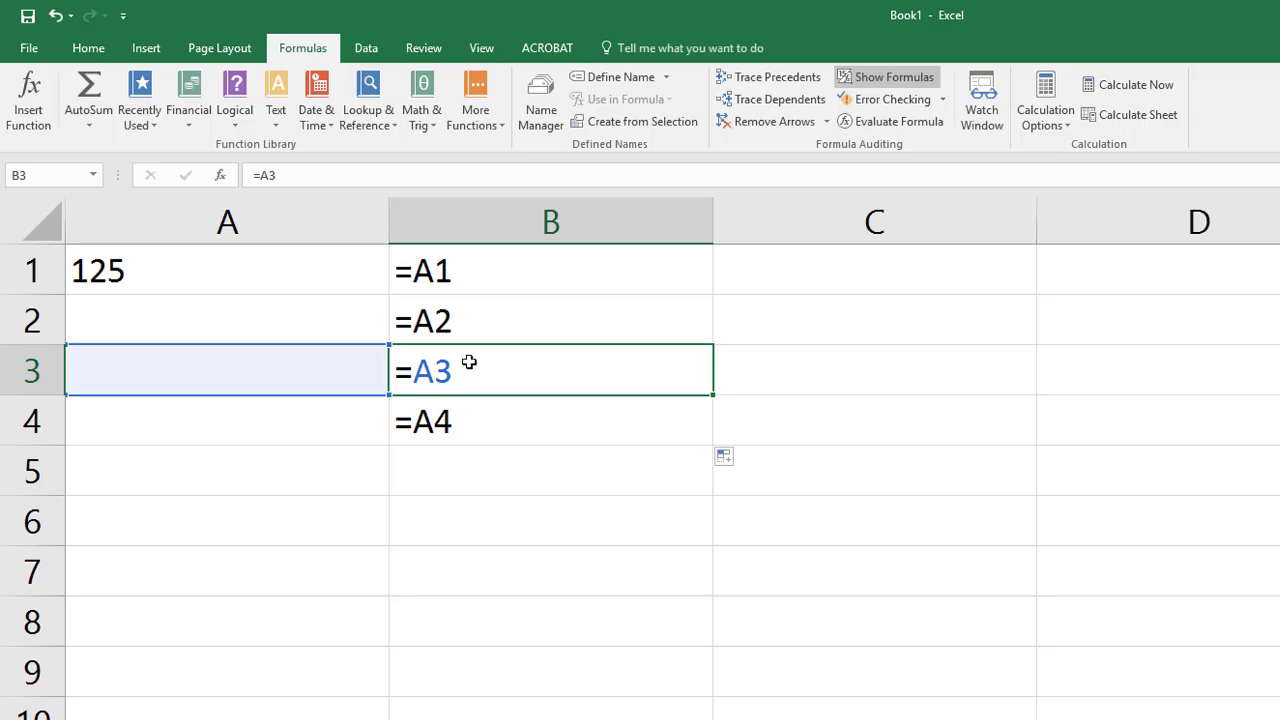
{"action": "left_click", "coordinate": [890, 80]}
Fill the formula in B1 across row 1 through cell E1
{"action": "left_click", "coordinate": [348, 257]}
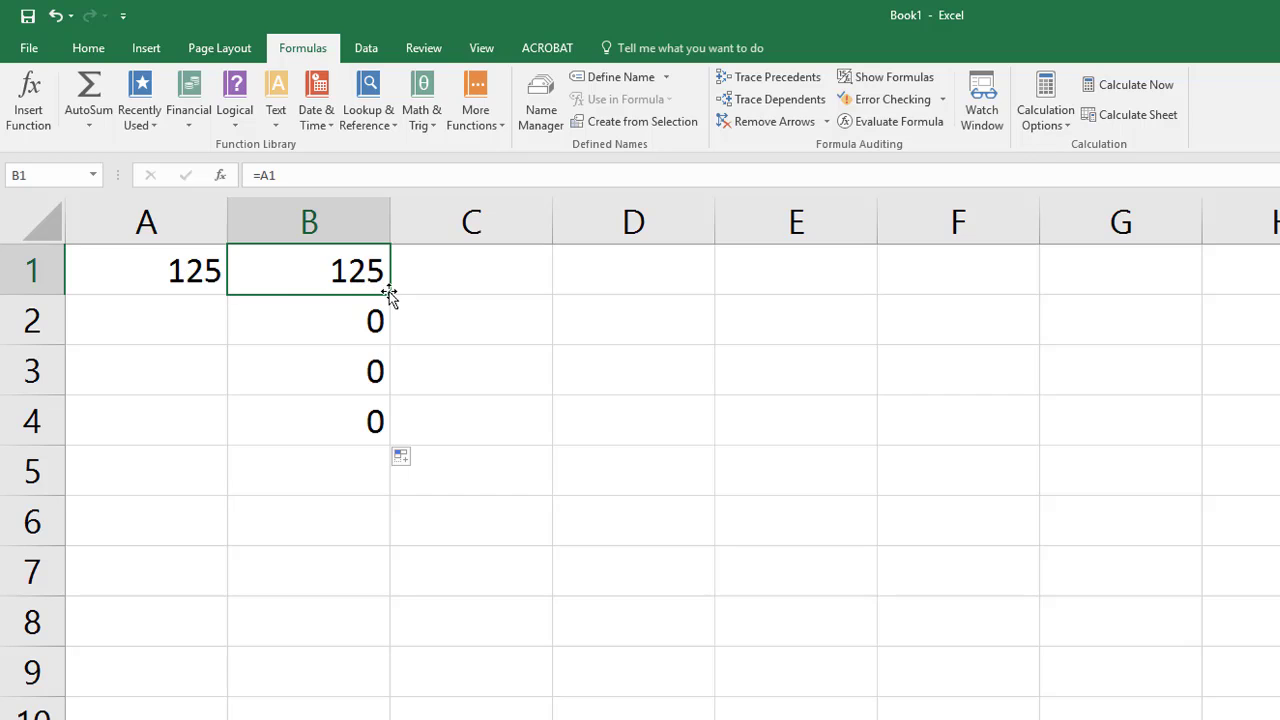
{"action": "left_click_drag", "start_coordinate": [390, 292], "coordinate": [865, 290]}
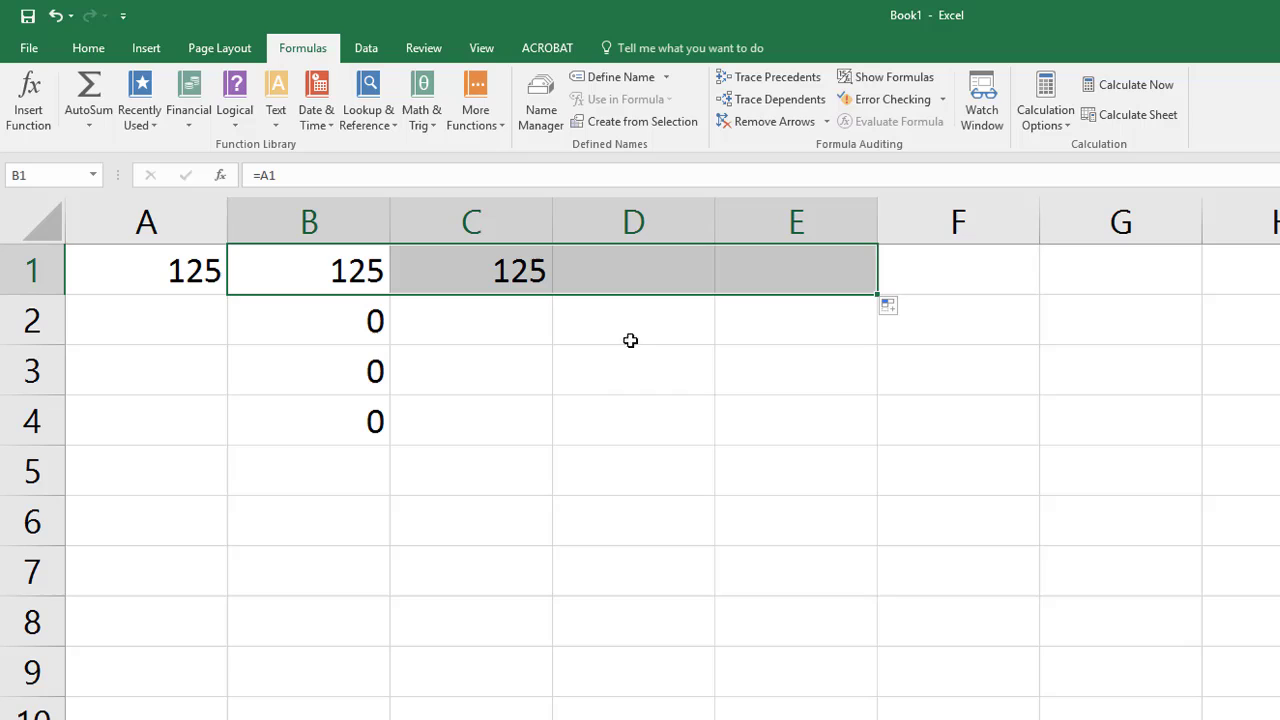
{"action": "left_click", "coordinate": [500, 454]}
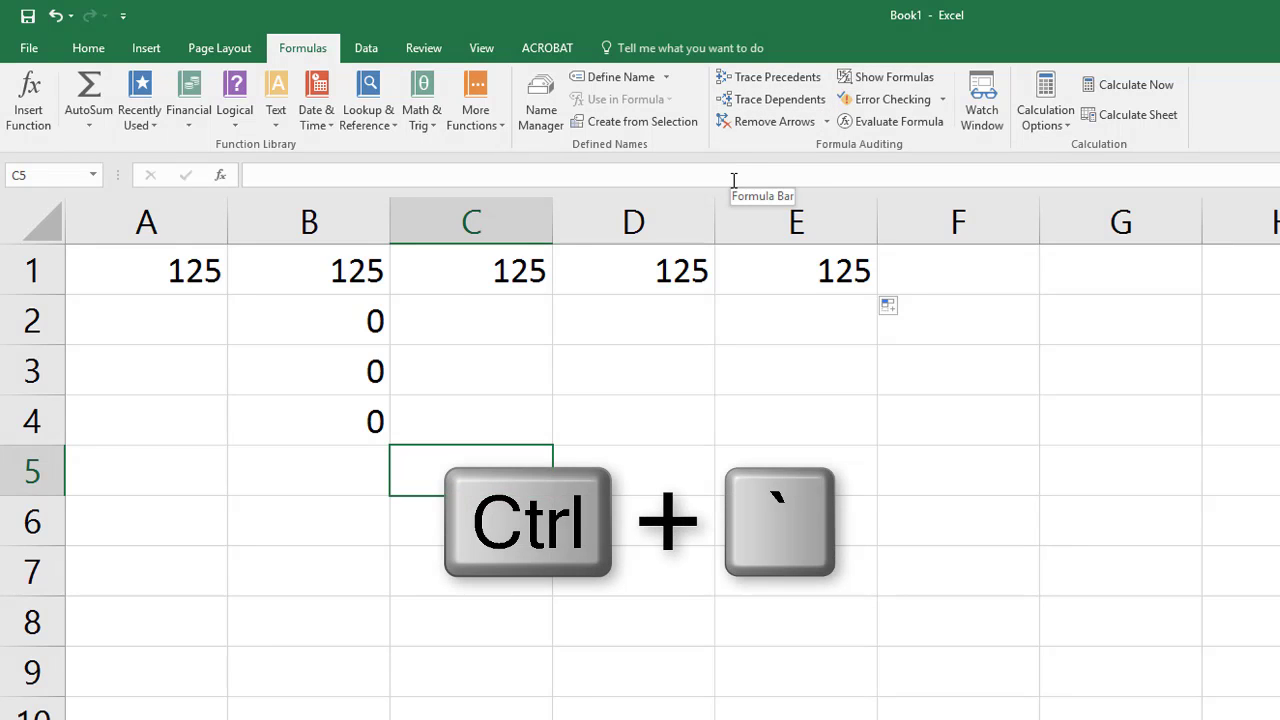
Temporarily display the sheet's formulas to compare which cells the formulas in B1, C1 and D1 refer to
{"action": "key", "text": "ctrl+grave"}
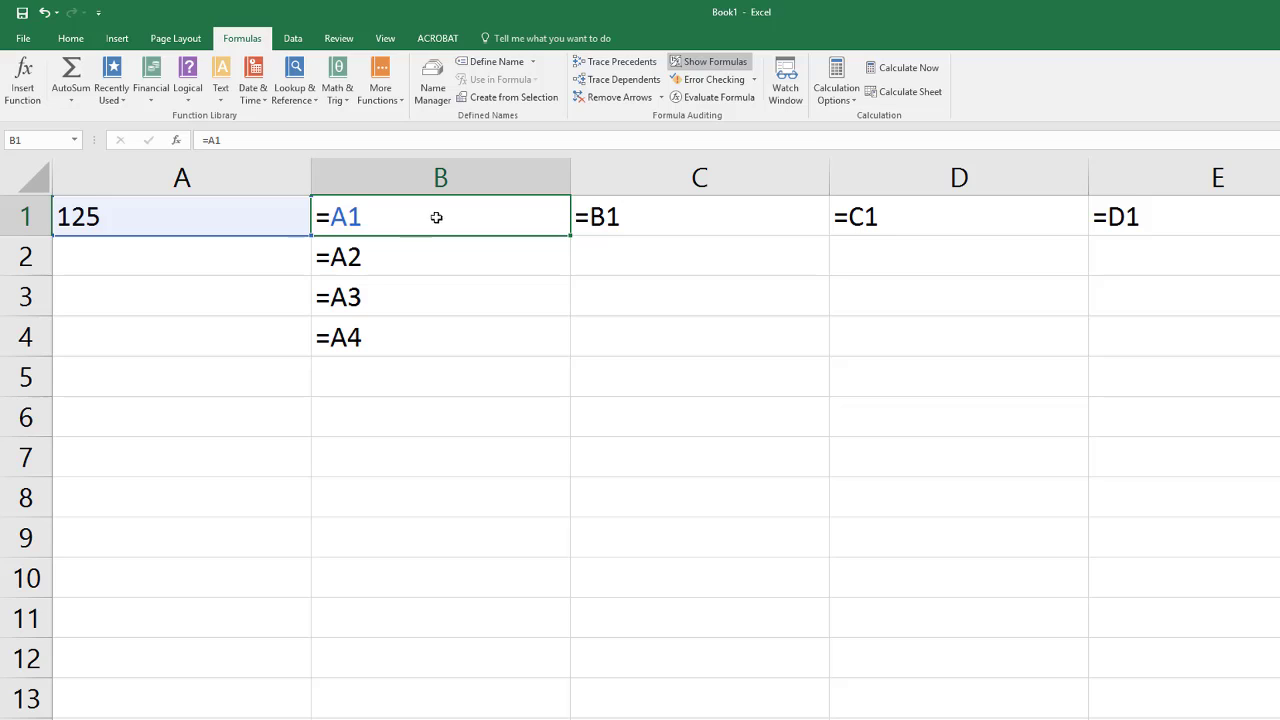
{"action": "left_click", "coordinate": [598, 216]}
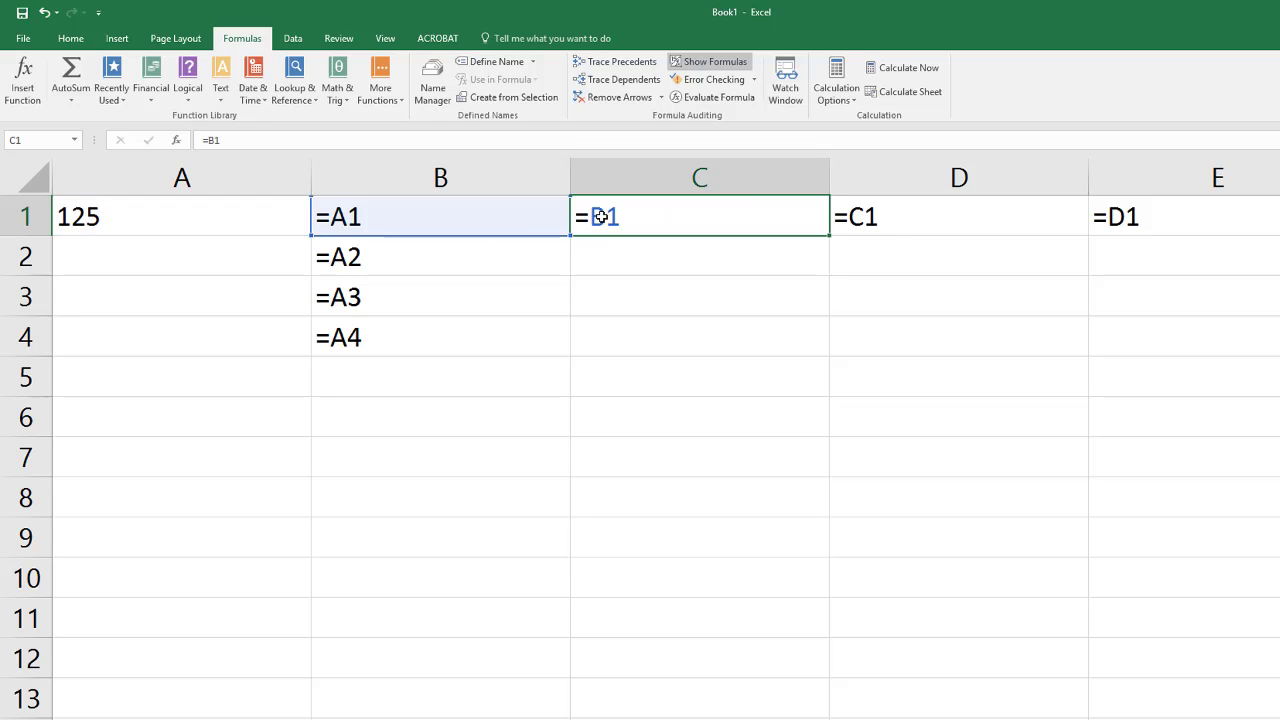
{"action": "left_click", "coordinate": [388, 217]}
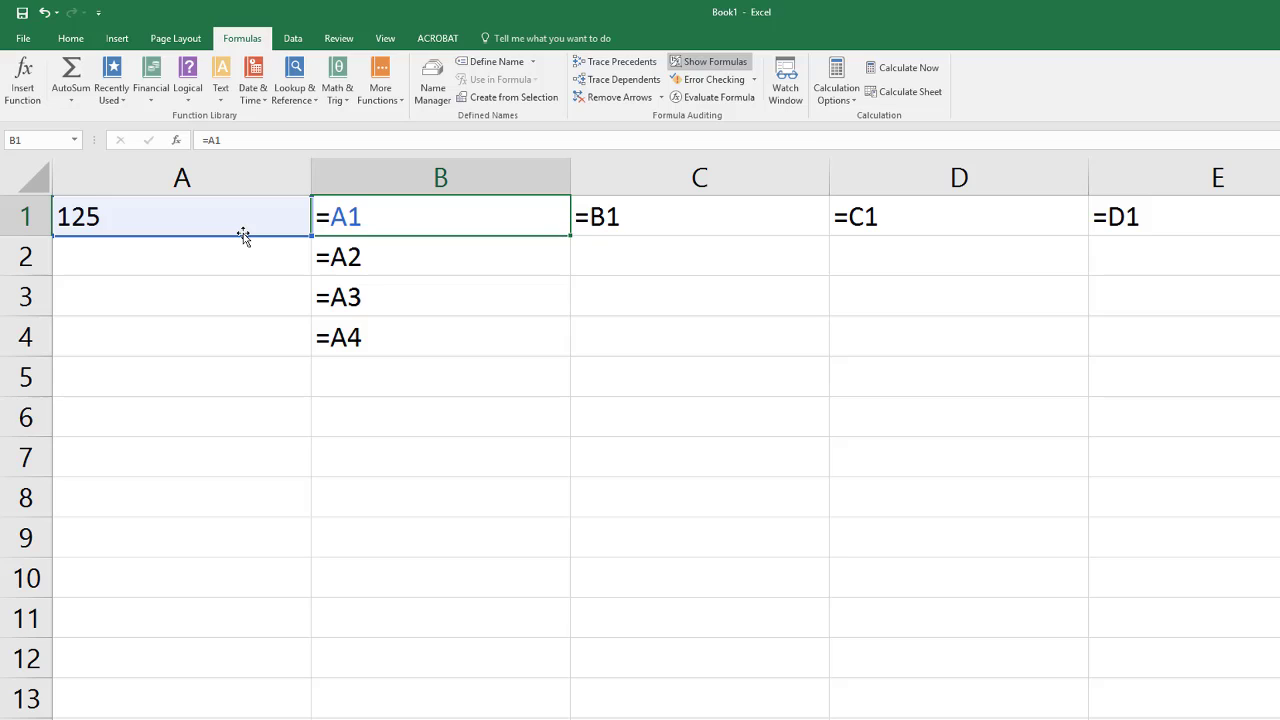
{"action": "left_click", "coordinate": [618, 221]}
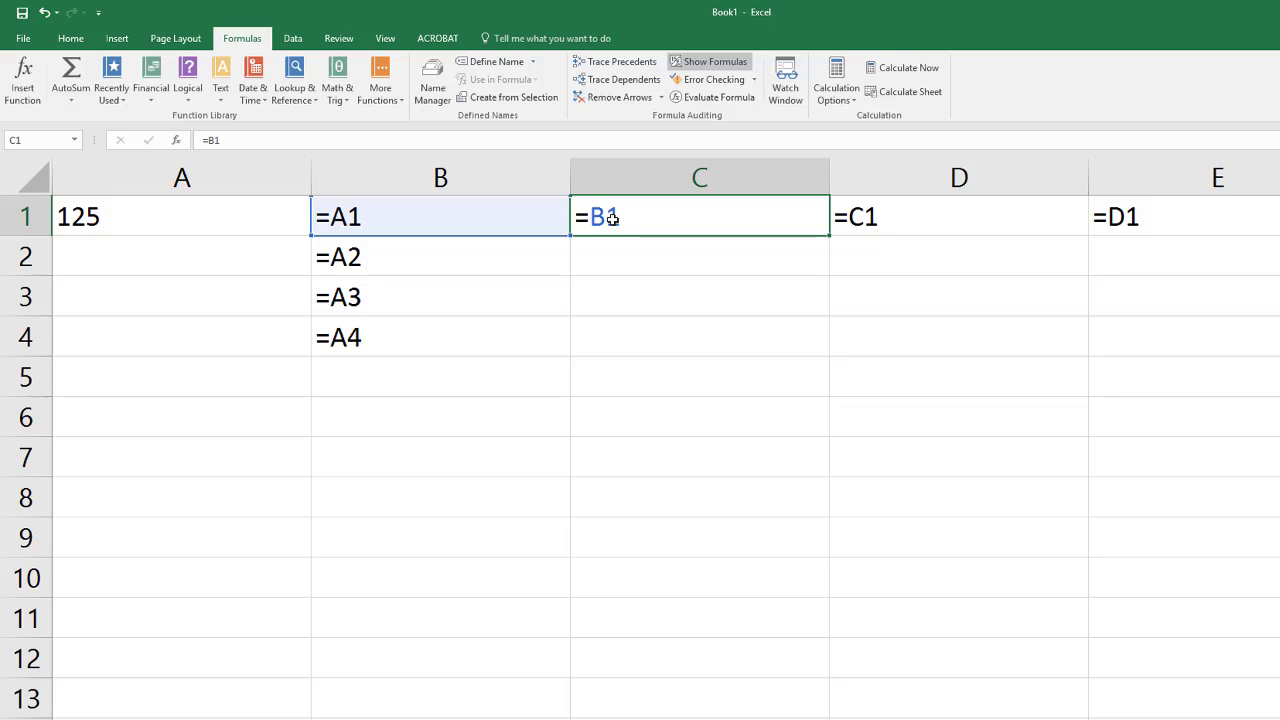
{"action": "left_click", "coordinate": [876, 220]}
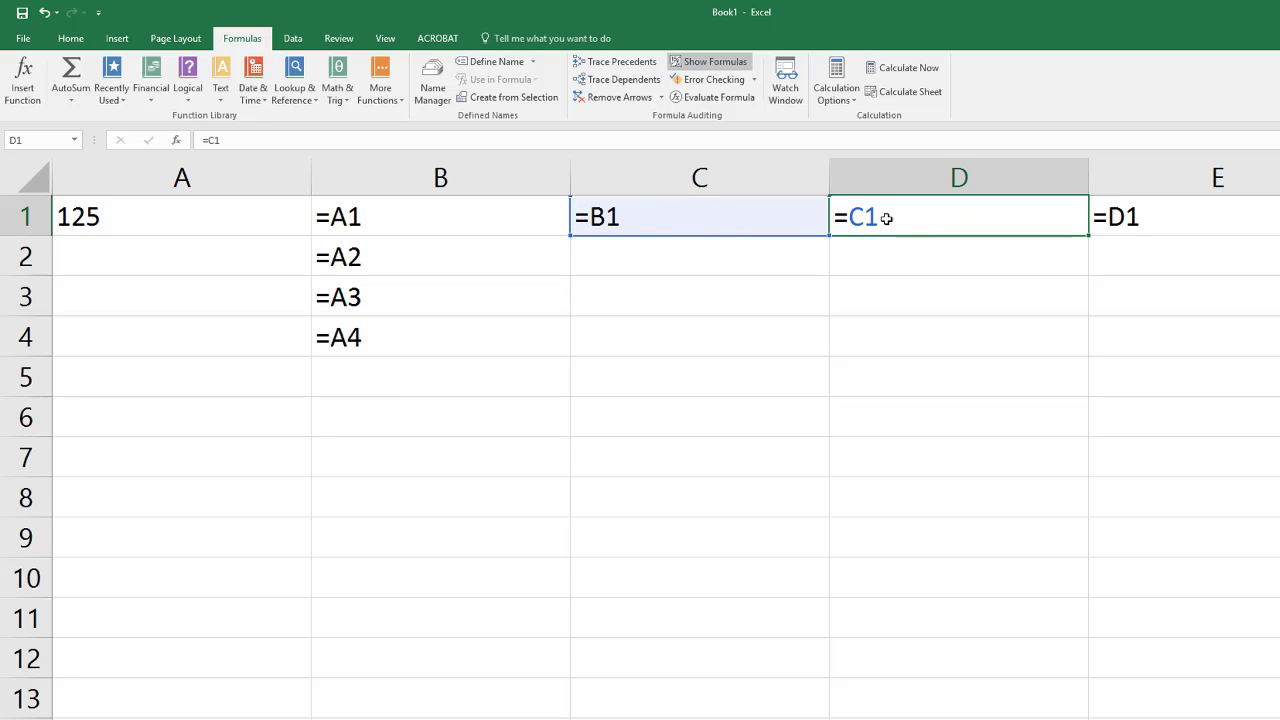
{"action": "left_click", "coordinate": [403, 217]}
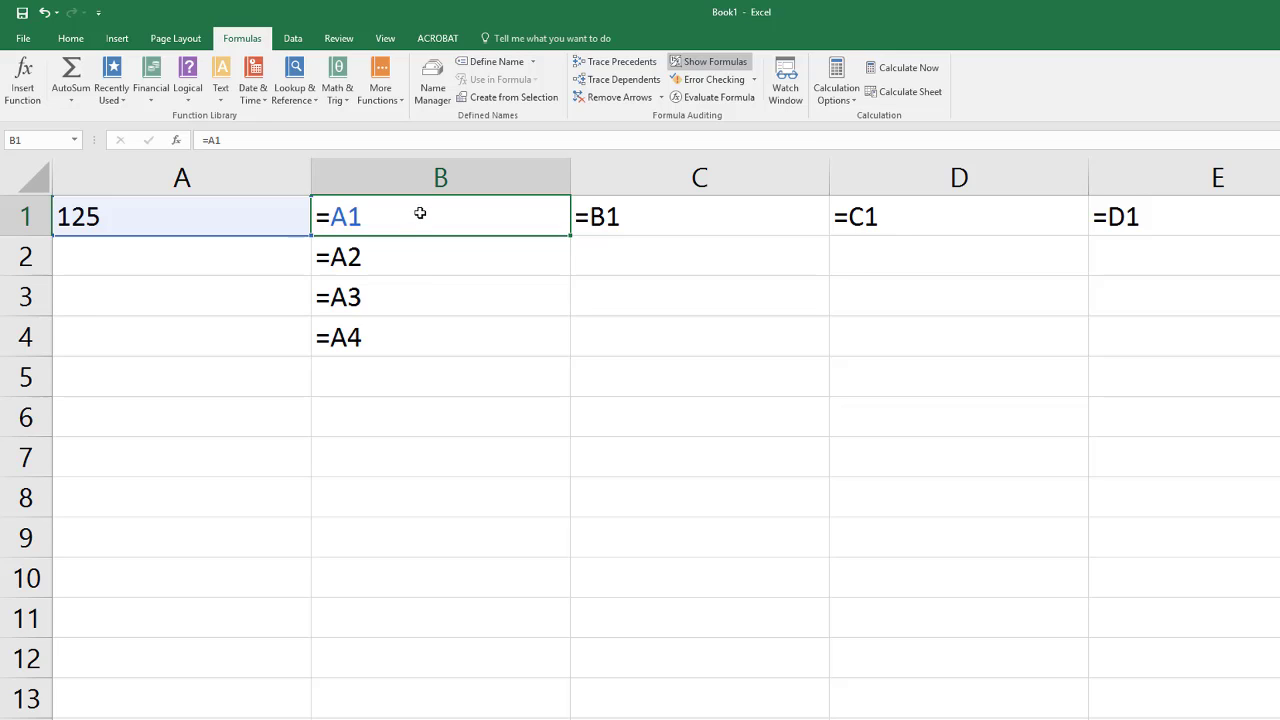
{"action": "left_click", "coordinate": [654, 219]}
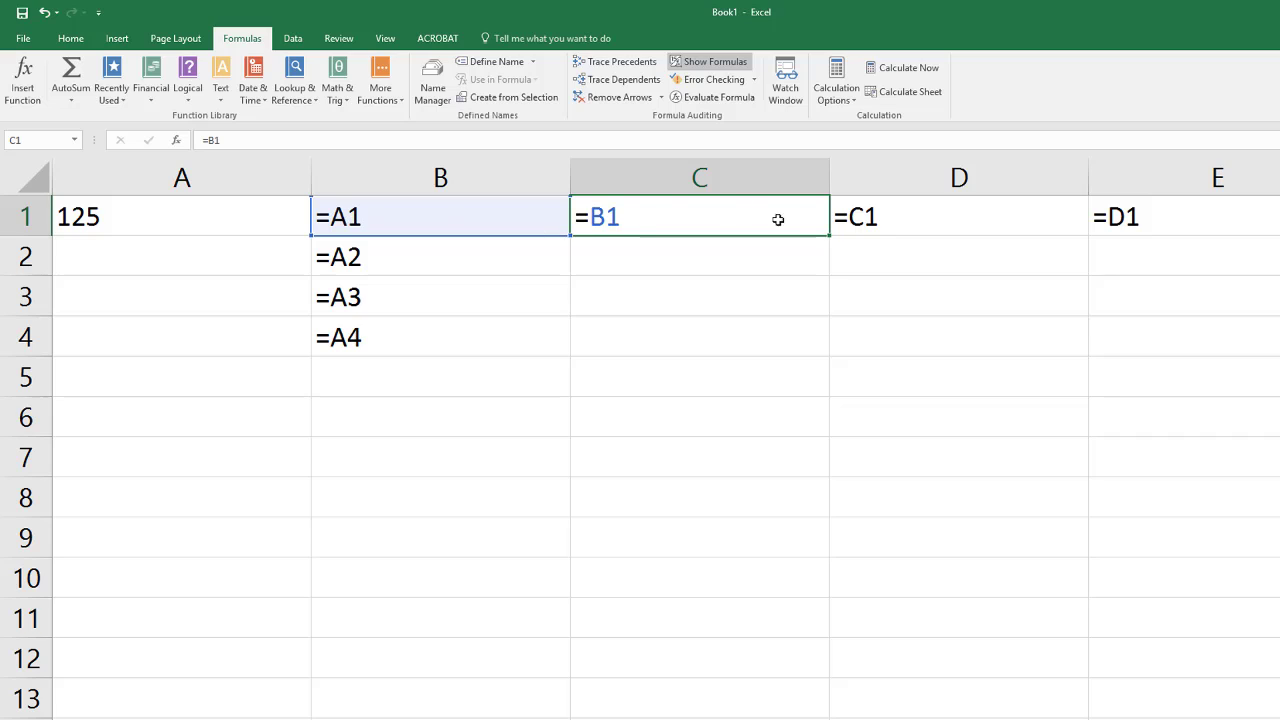
{"action": "left_click", "coordinate": [910, 221]}
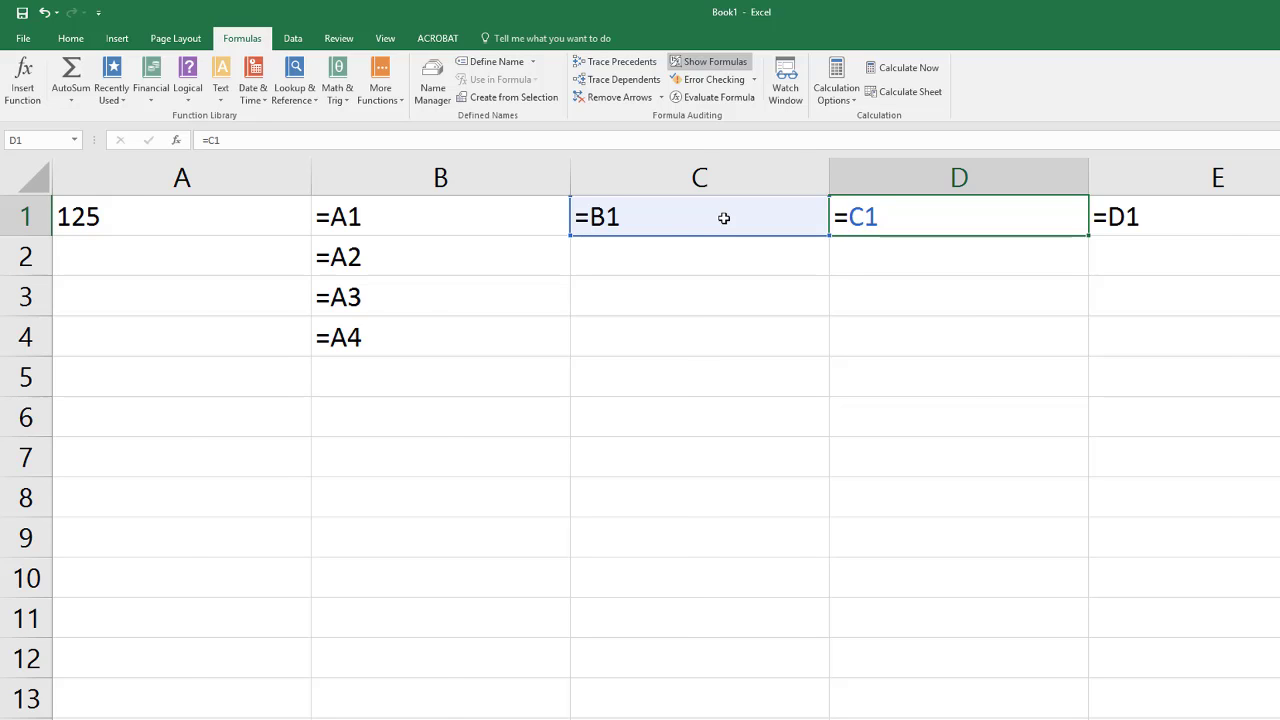
{"action": "key", "text": "Escape"}
{"action": "key", "text": "ctrl+grave"}
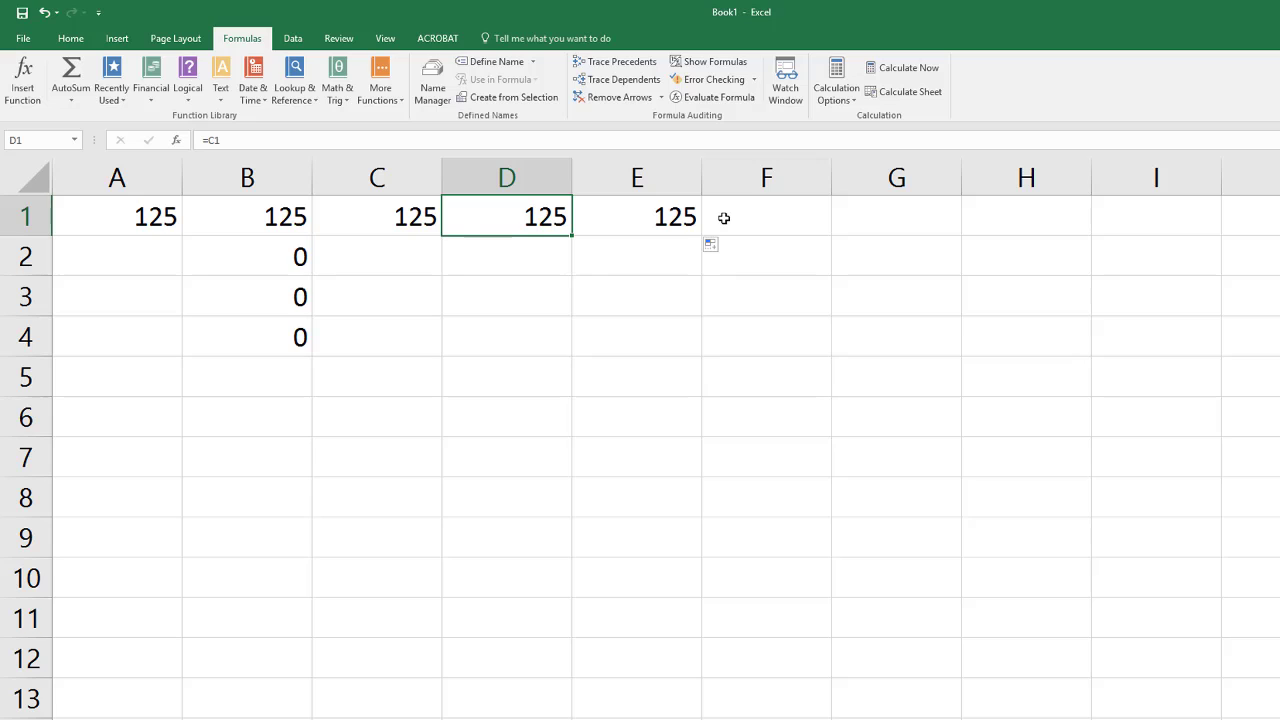
Fill the formula in B1 down again, extending it through cell B7
{"action": "left_click", "coordinate": [298, 226]}
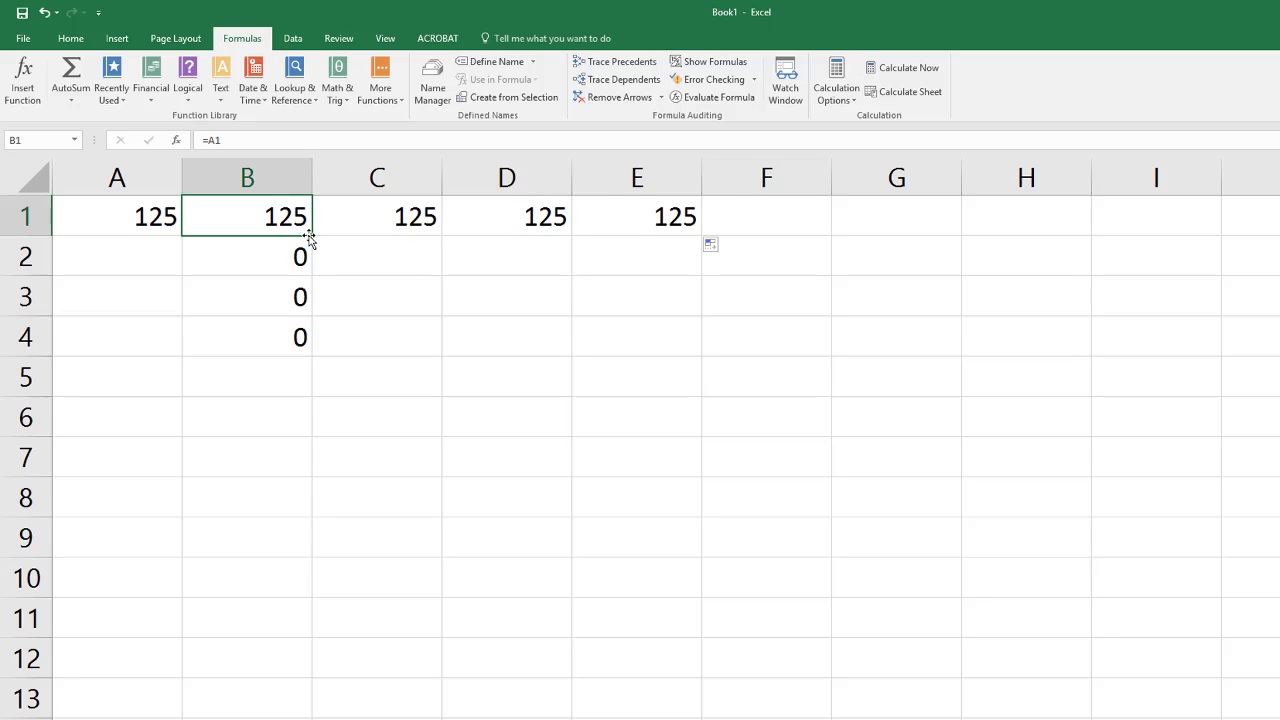
{"action": "left_click_drag", "start_coordinate": [310, 237], "coordinate": [304, 485]}
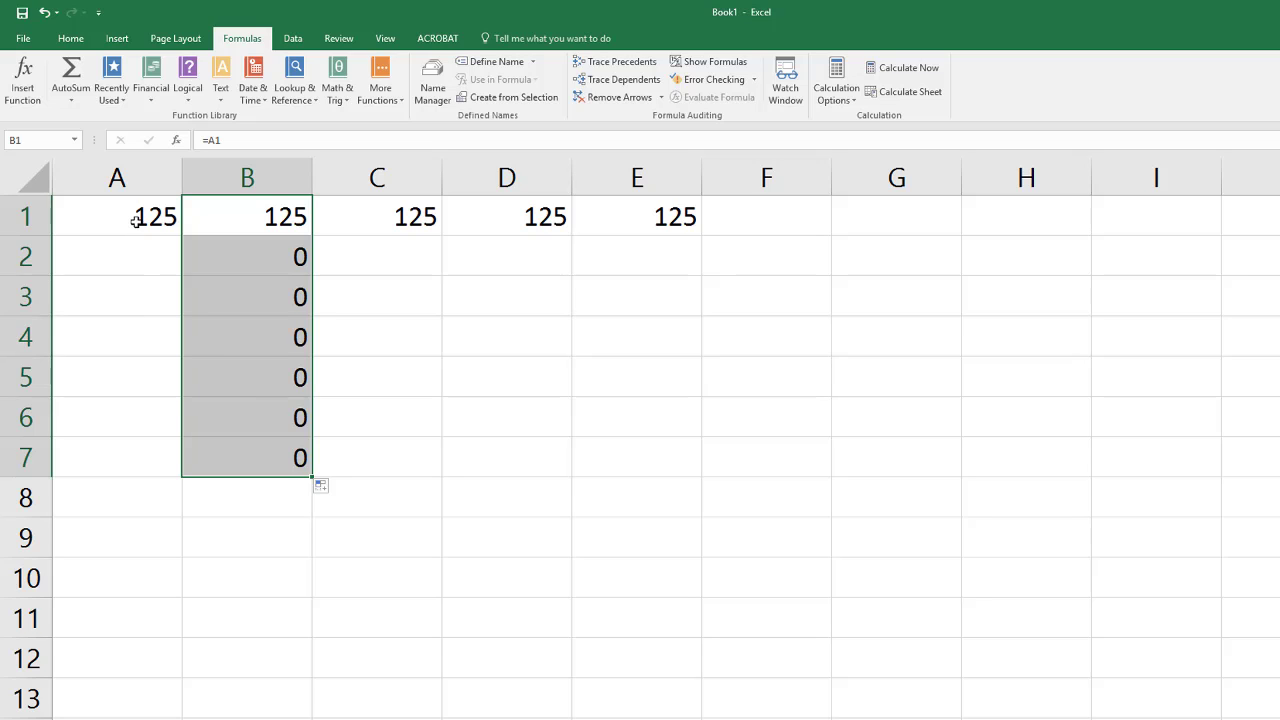
{"action": "left_click", "coordinate": [137, 221]}
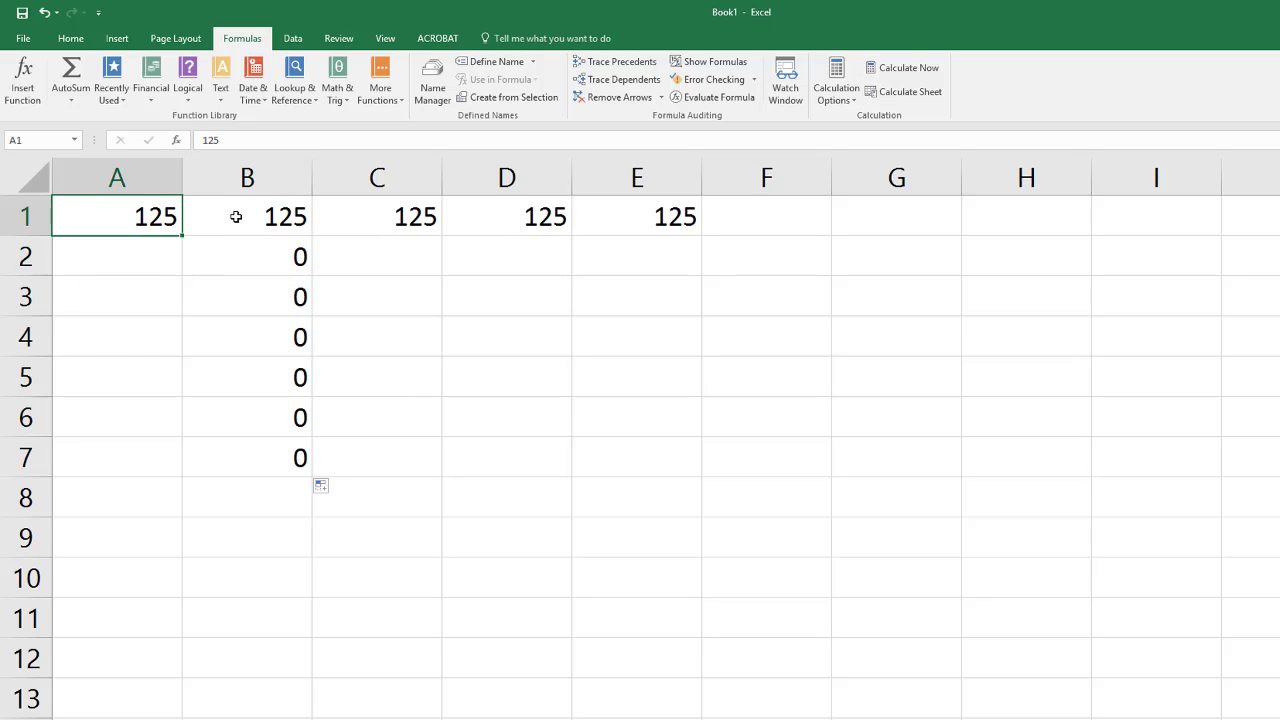